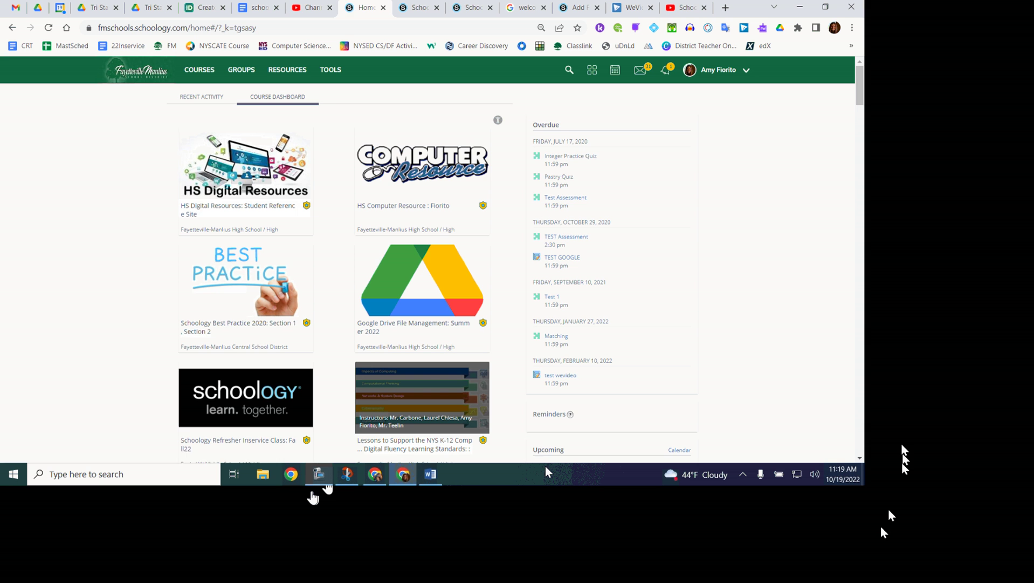
# Open the Lessons to Support the NYS K-12 Computer Science and Digital Fluency course and return to the home dashboard.
pyautogui.click(455, 389)
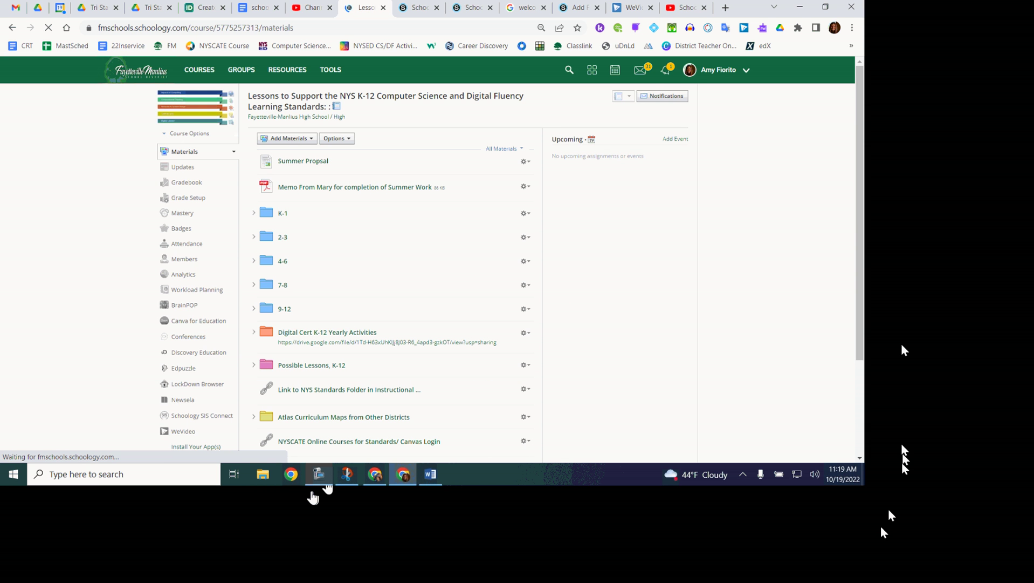
pyautogui.click(157, 89)
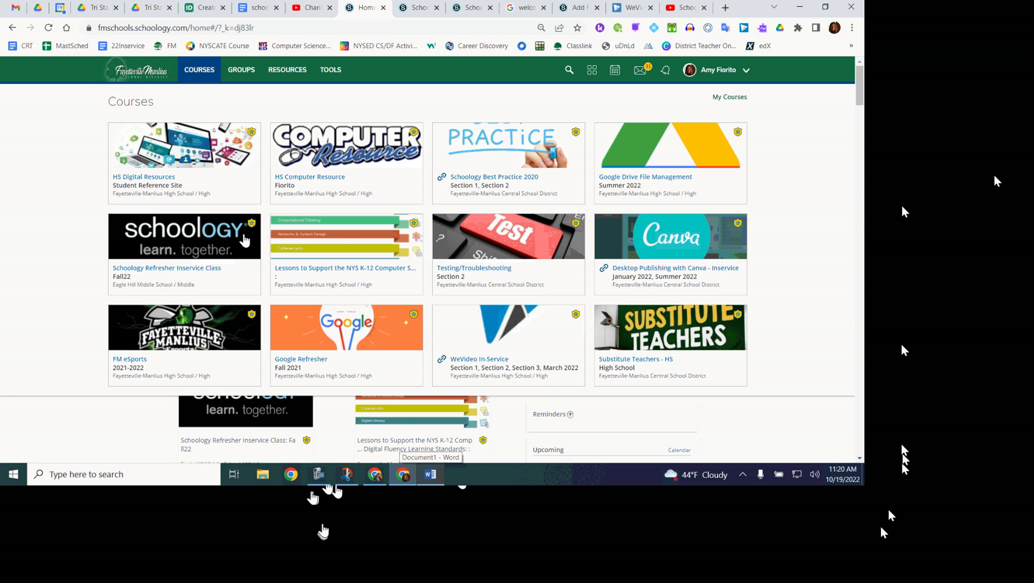
# Look through the course list, the full course dashboard, and the overdue, reminders and upcoming lists on the home page.
pyautogui.scroll(-4, 244, 240)
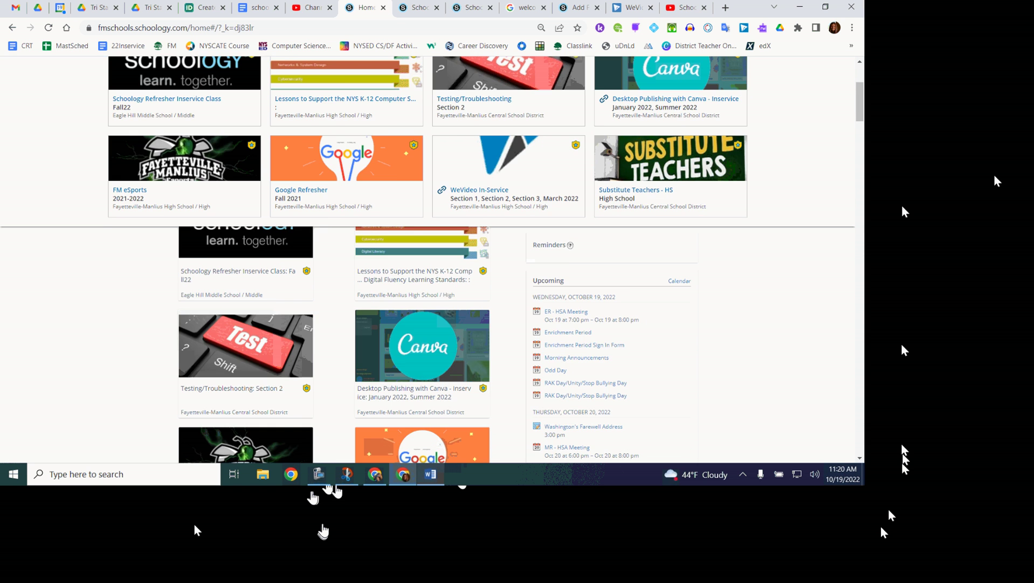
pyautogui.scroll(3, 245, 240)
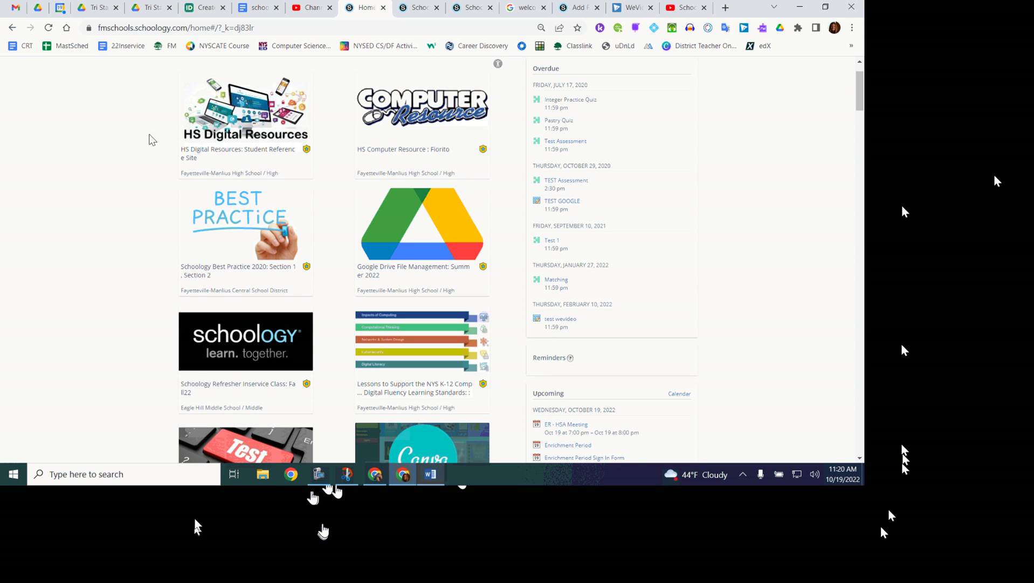
pyautogui.scroll(1, 172, 231)
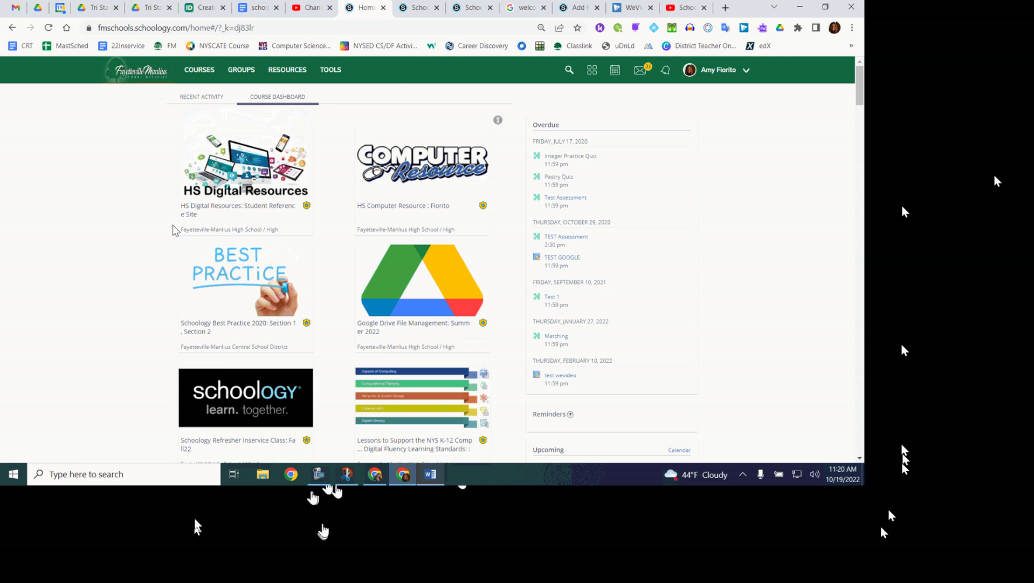
pyautogui.scroll(-15, 173, 230)
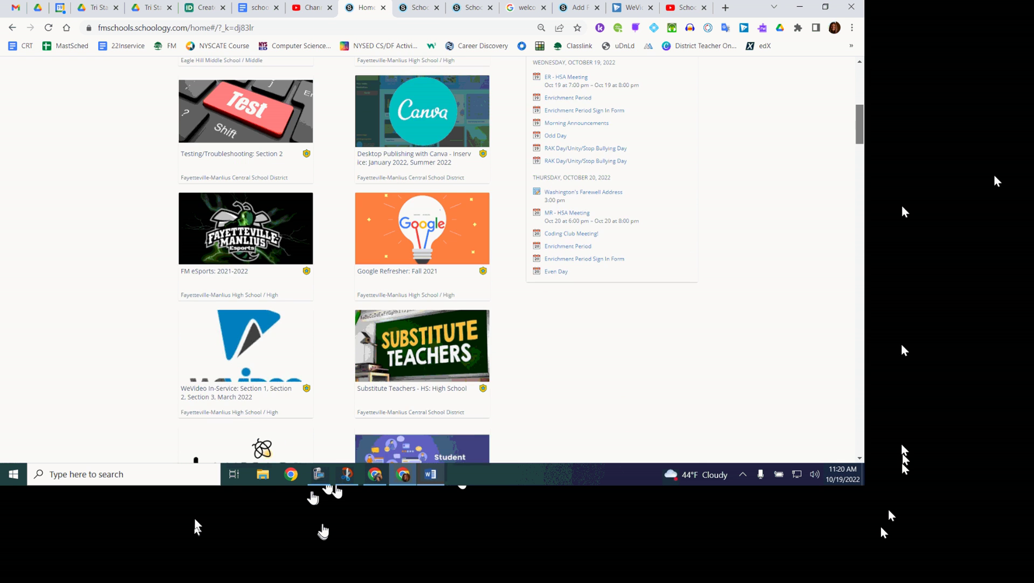
pyautogui.scroll(-6, 172, 230)
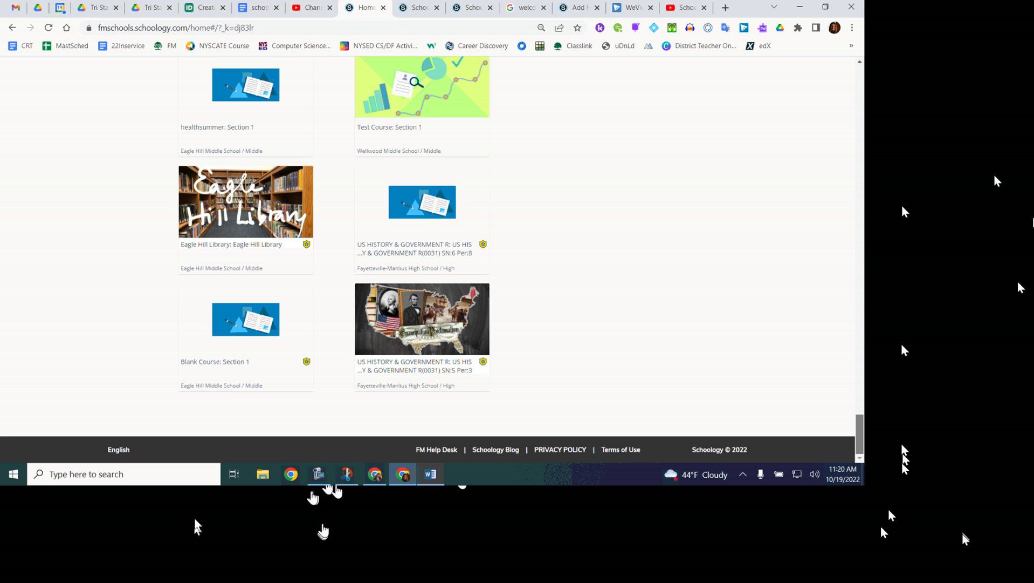
pyautogui.scroll(10, 334, 253)
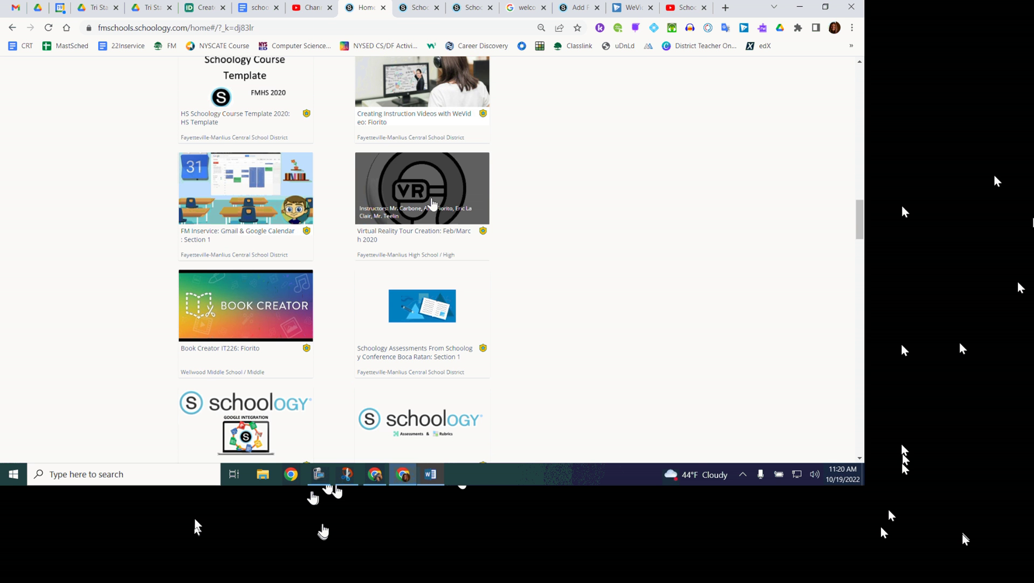
pyautogui.scroll(10, 780, 281)
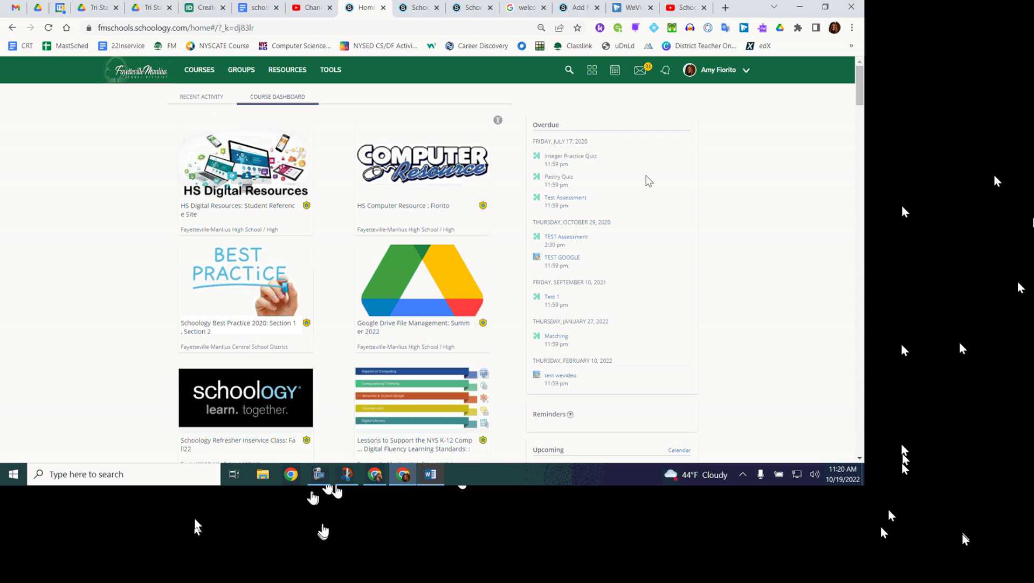
pyautogui.scroll(-4, 792, 443)
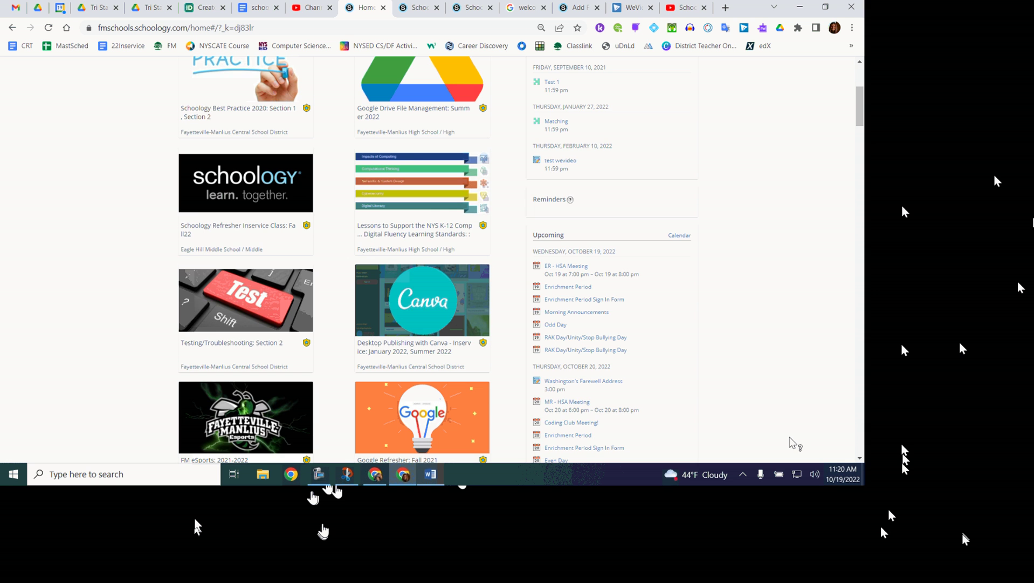
pyautogui.scroll(4, 791, 441)
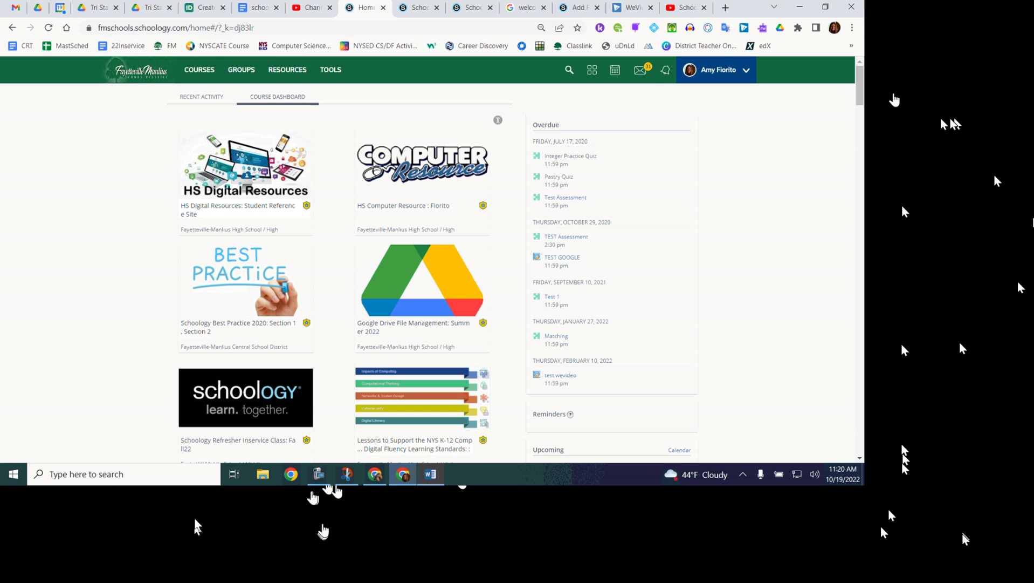
# Open the account settings and go through the account info and the email and mobile notification options.
pyautogui.click(717, 70)
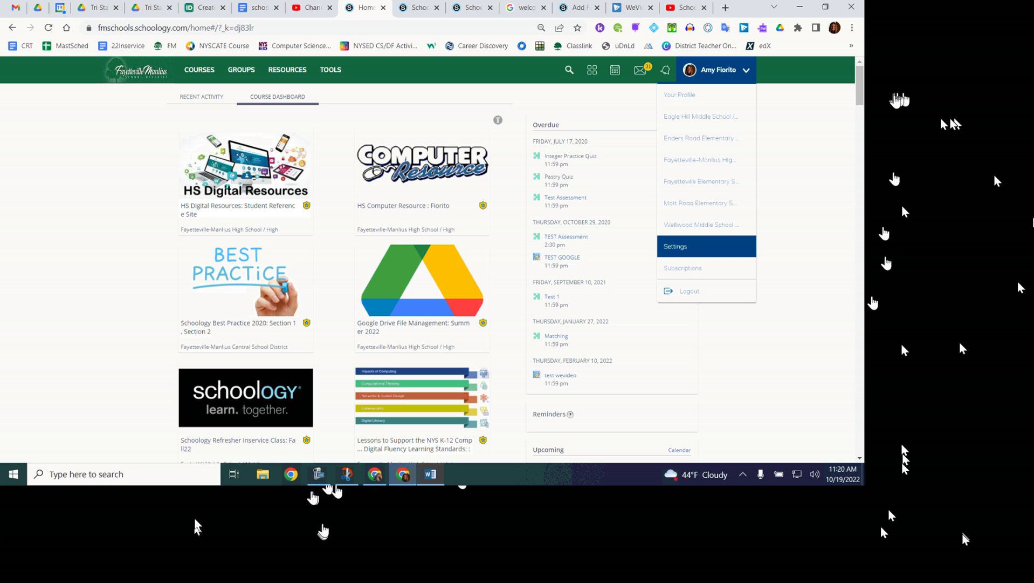
pyautogui.click(696, 246)
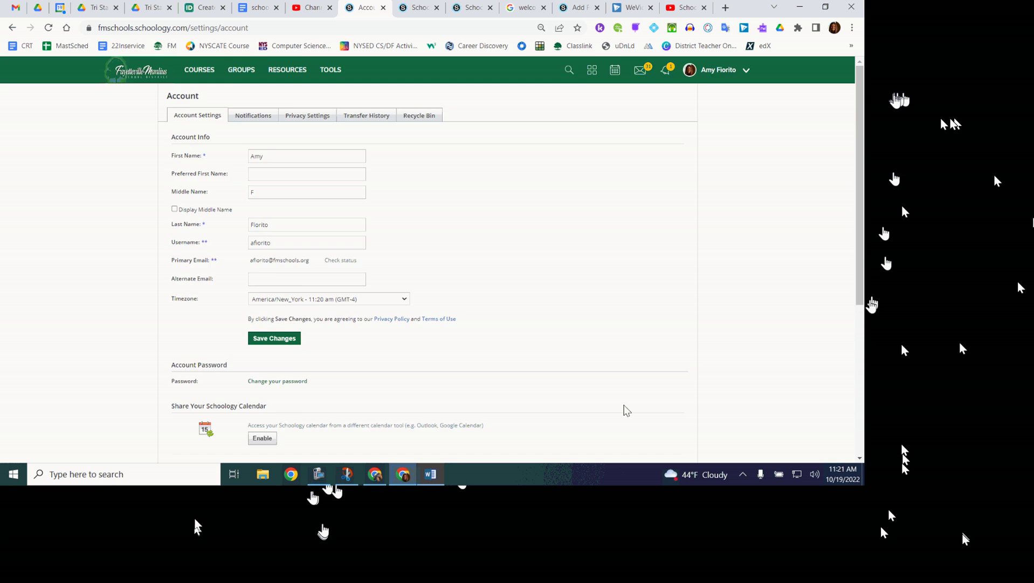
pyautogui.scroll(-2, 623, 411)
pyautogui.scroll(2, 628, 412)
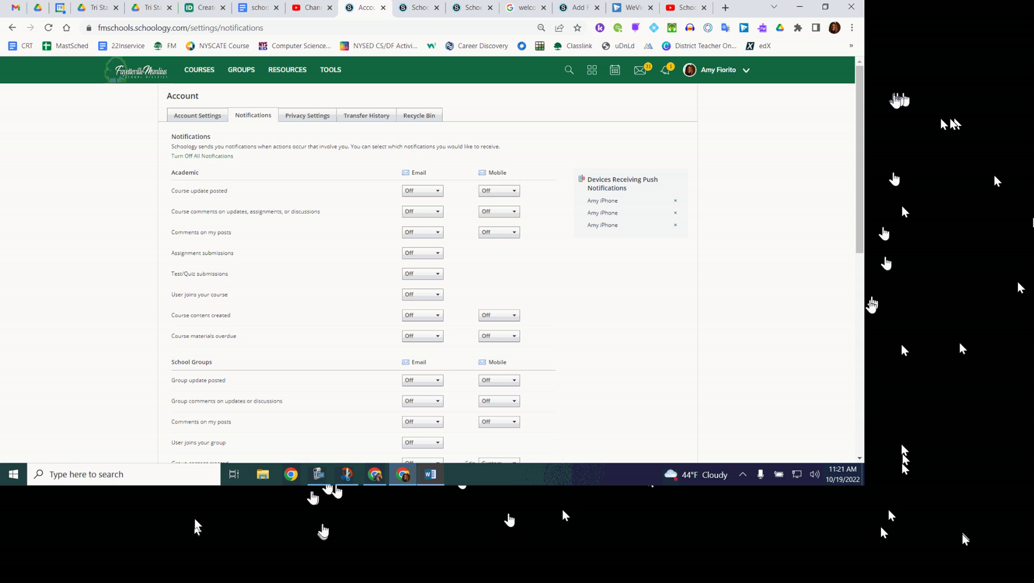
pyautogui.middleClick(723, 443)
pyautogui.click(808, 446)
pyautogui.scroll(-4, 809, 445)
pyautogui.scroll(4, 809, 446)
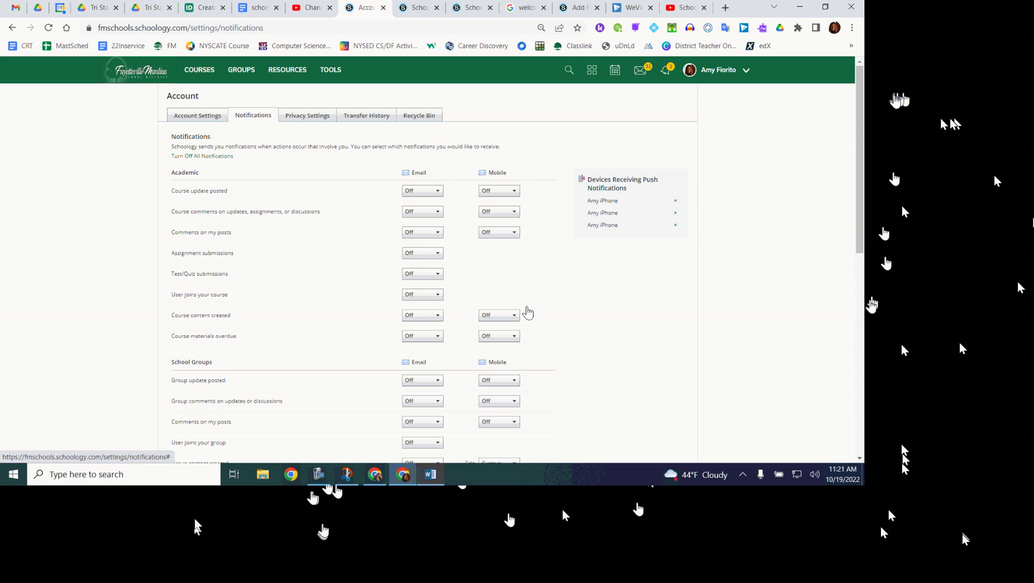
# Set the Assignment submissions email notification to Custom for only the FM eSports: 2021-2022 course and submit it.
pyautogui.click(439, 256)
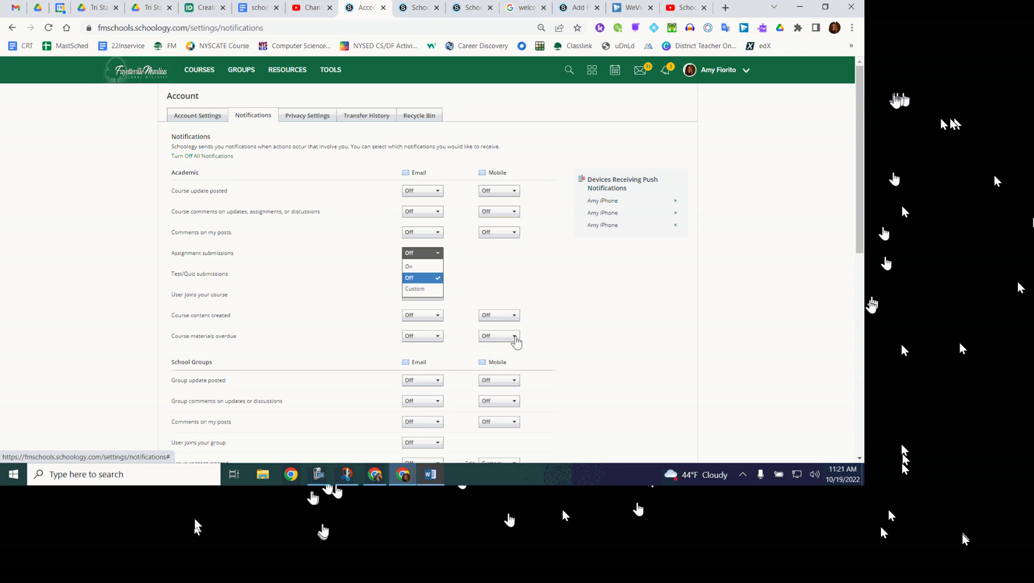
pyautogui.press('Down')
pyautogui.press('Return')
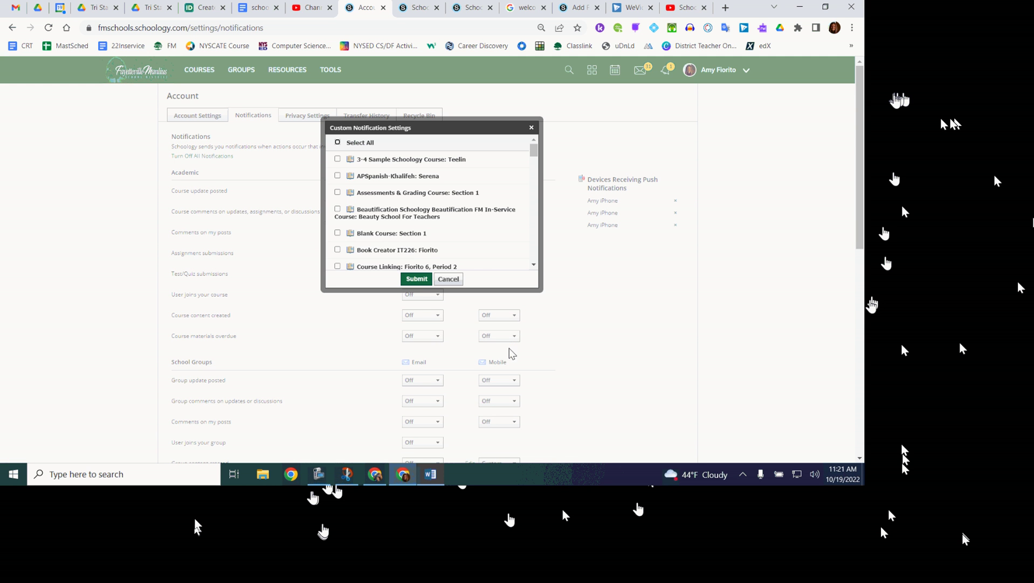
pyautogui.scroll(-5, 439, 240)
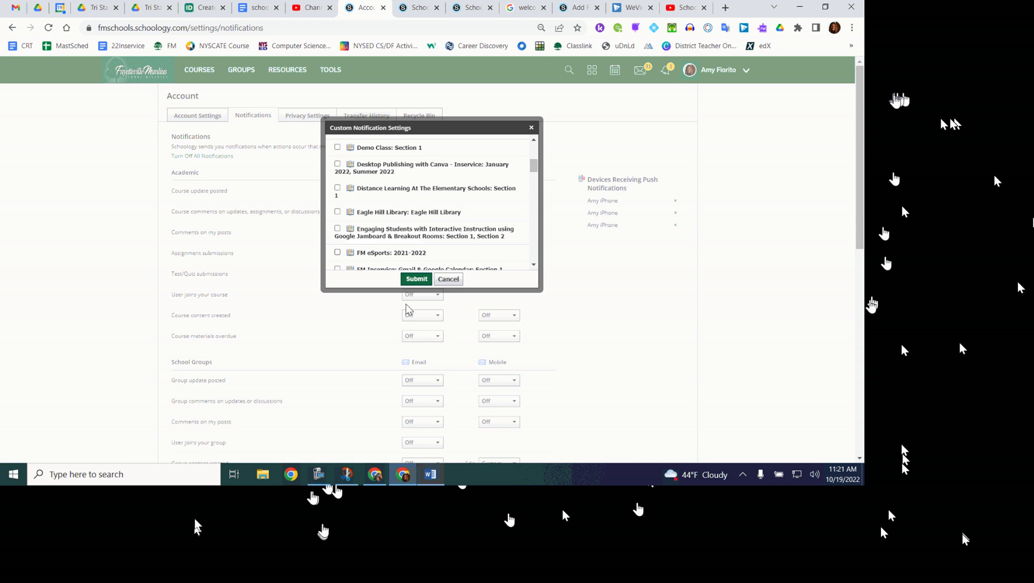
pyautogui.click(338, 252)
pyautogui.click(422, 280)
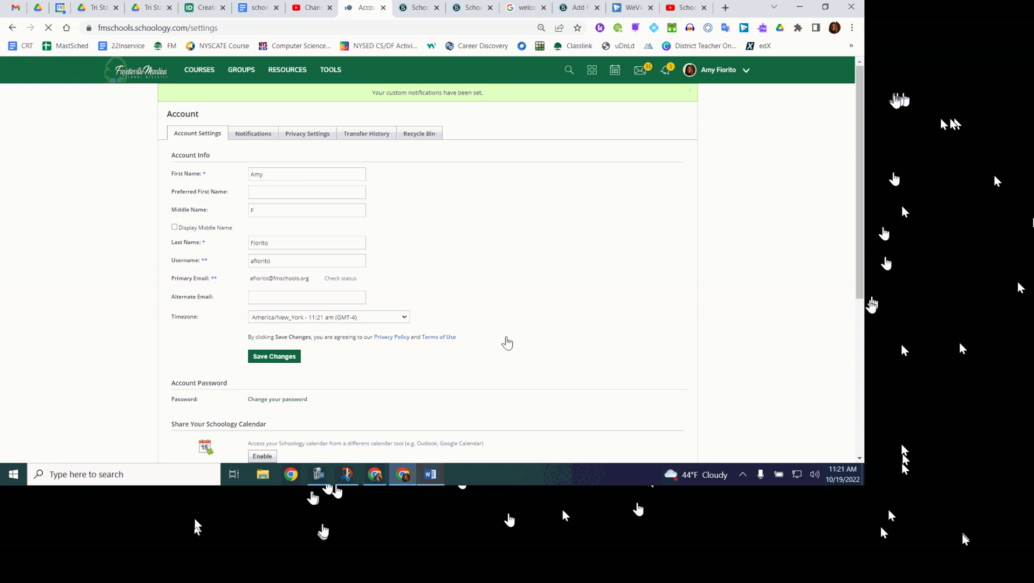
# Remove the FM eSports: 2021-2022 course from the custom Assignment submissions notifications and submit the change.
pyautogui.click(253, 133)
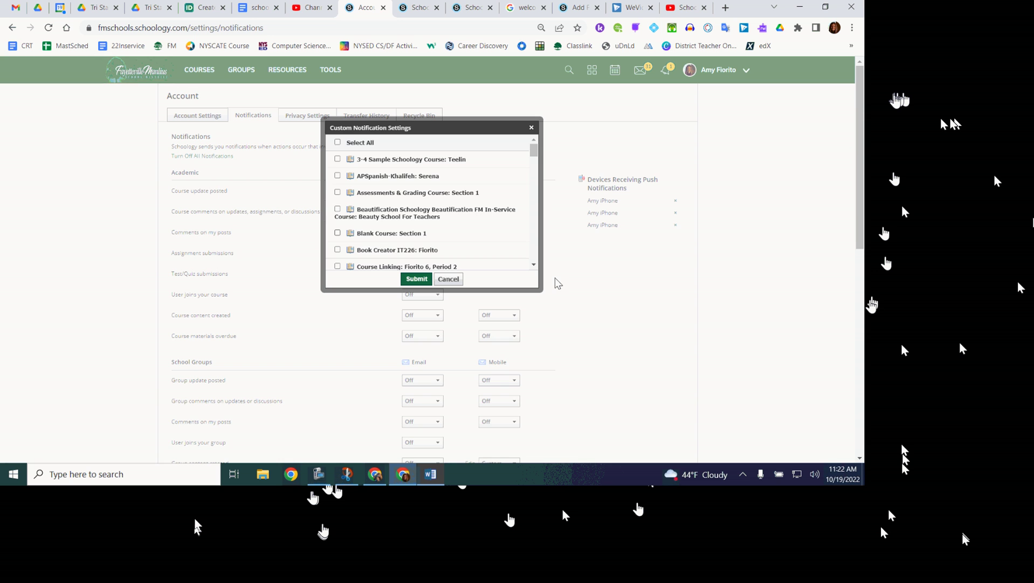
pyautogui.scroll(-5, 556, 283)
pyautogui.click(337, 195)
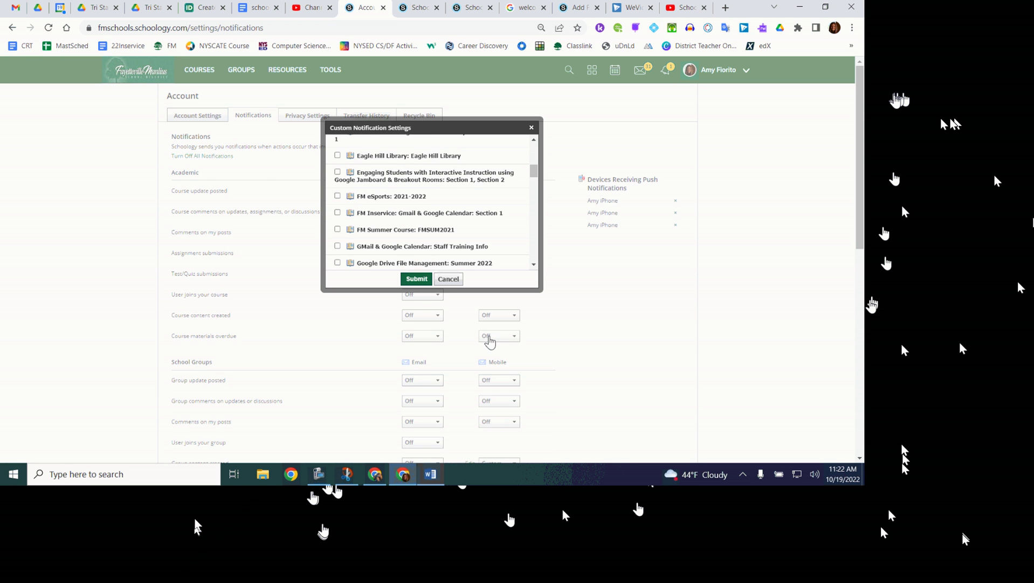
pyautogui.click(411, 279)
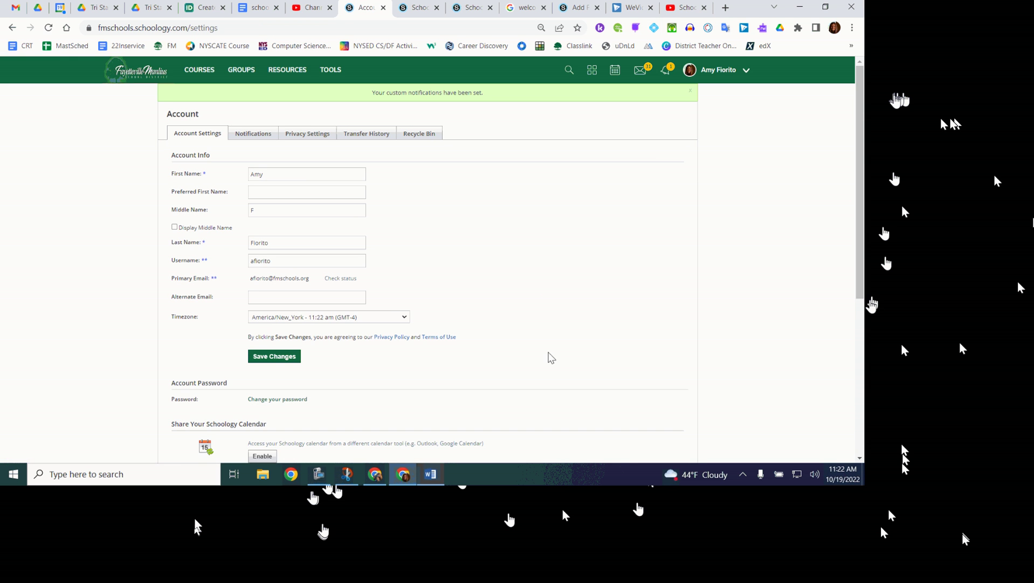
# Reopen the notification settings and check the academic and school group notification options.
pyautogui.scroll(-3, 556, 361)
pyautogui.scroll(3, 564, 362)
pyautogui.click(253, 133)
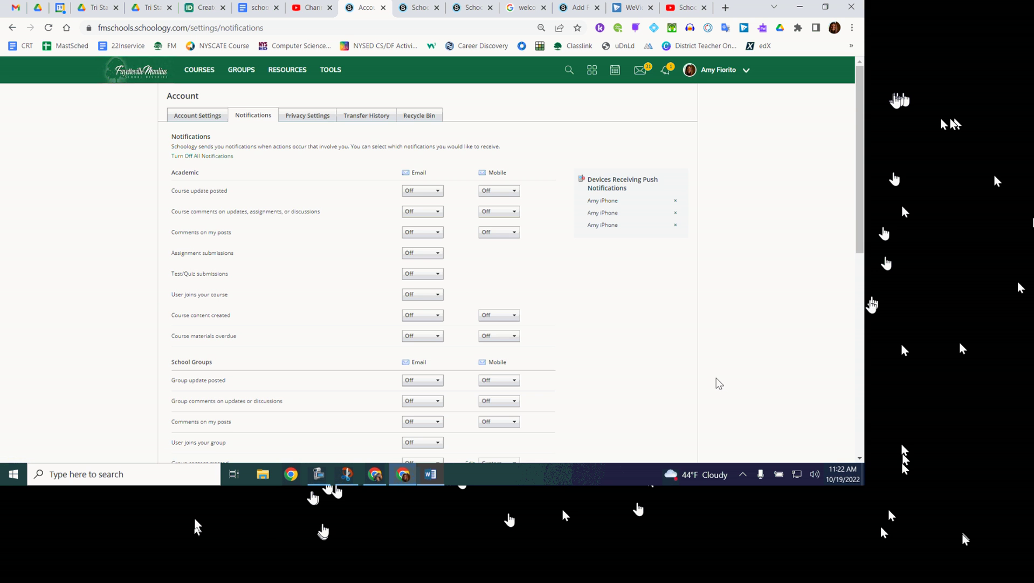
pyautogui.scroll(-3, 719, 383)
pyautogui.scroll(3, 719, 383)
# Open the account's Recycle Bin and display the Restore option for the deleted Assignment - Primary Source Essay.
pyautogui.click(420, 116)
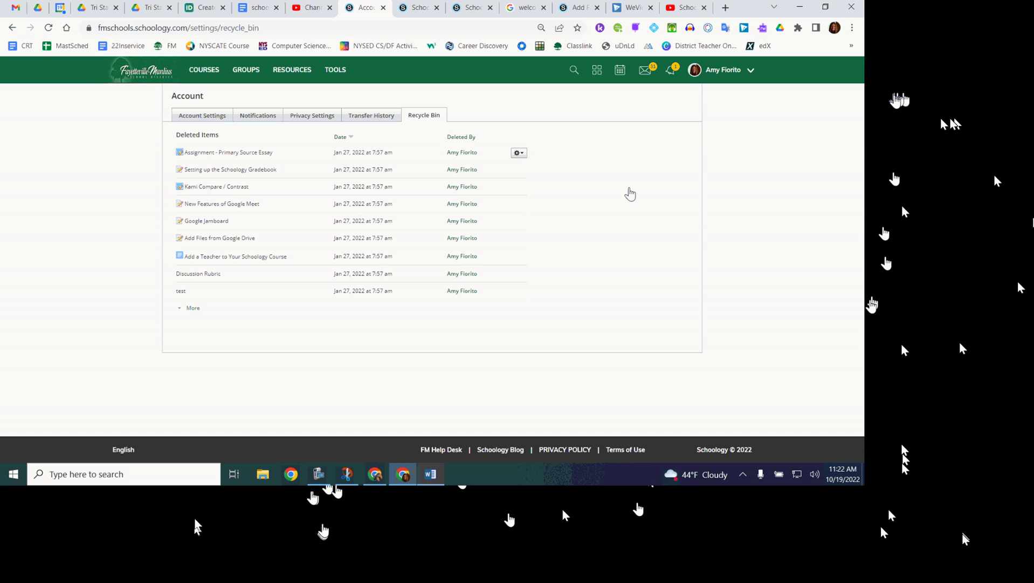
pyautogui.click(519, 153)
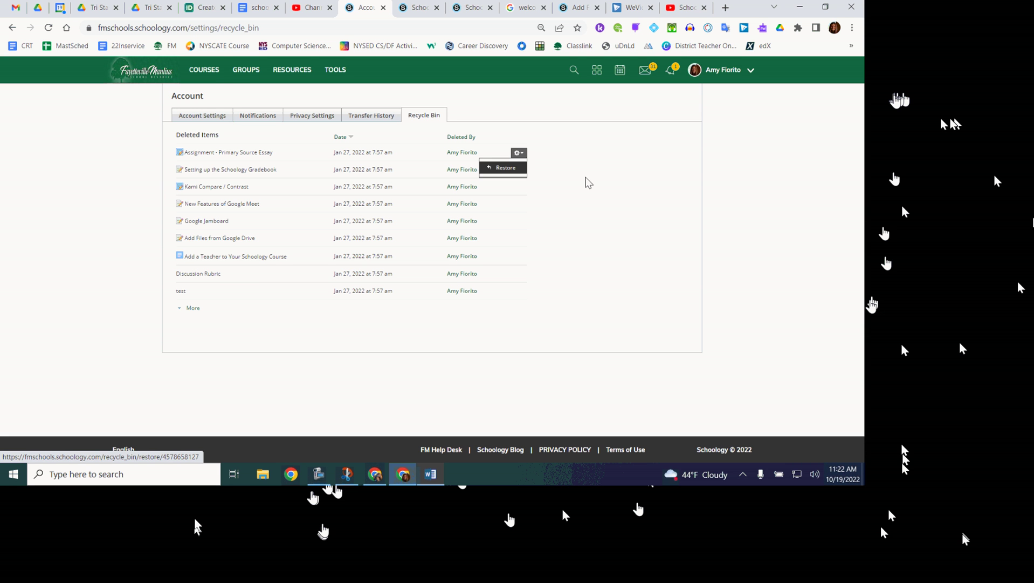
# Show the list of enrolled courses and the list of joined groups.
pyautogui.click(204, 69)
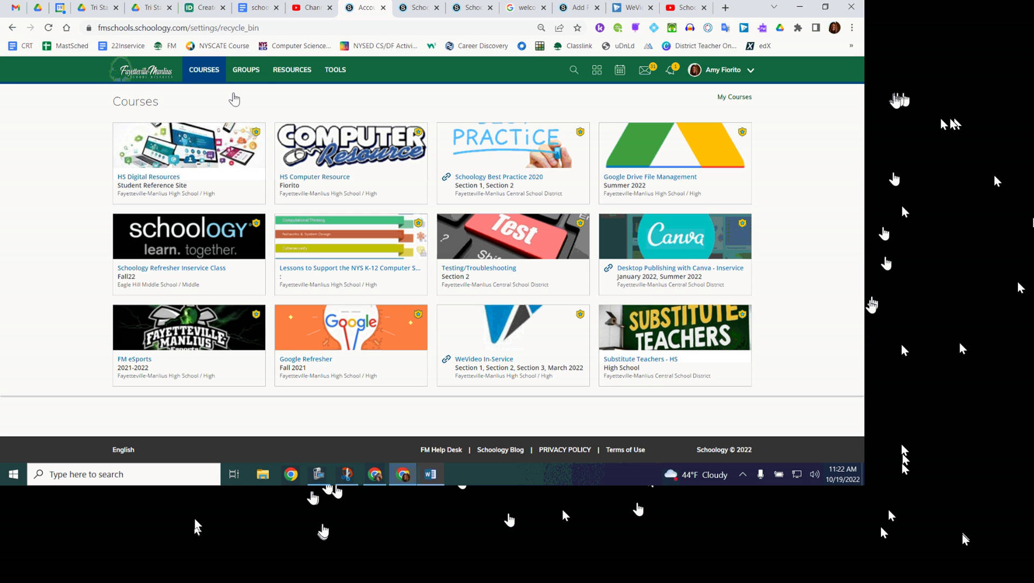
pyautogui.click(247, 72)
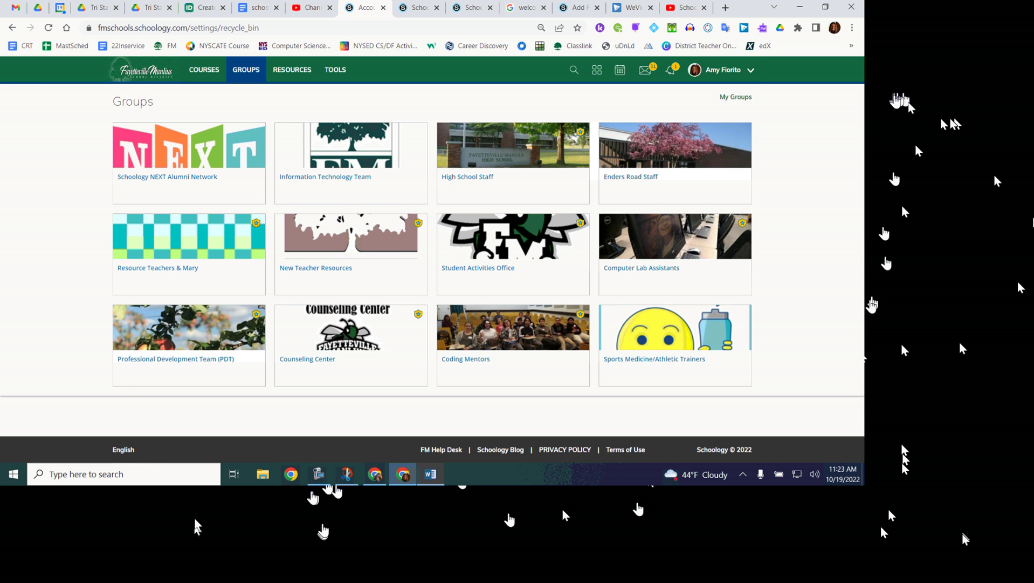
# Open the Fayetteville-Manlius High School page from the account options and look through its updates.
pyautogui.click(723, 70)
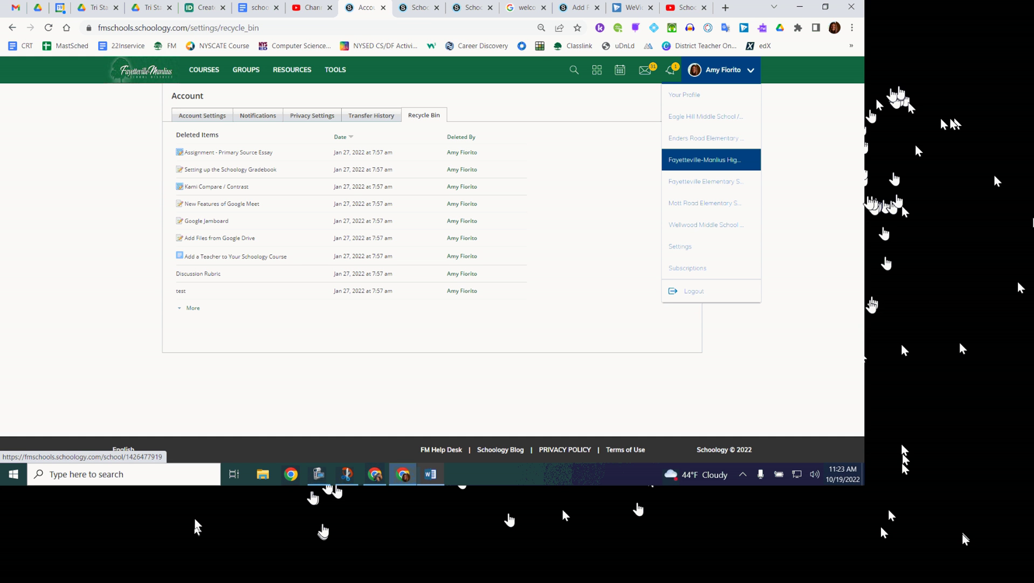
pyautogui.click(711, 159)
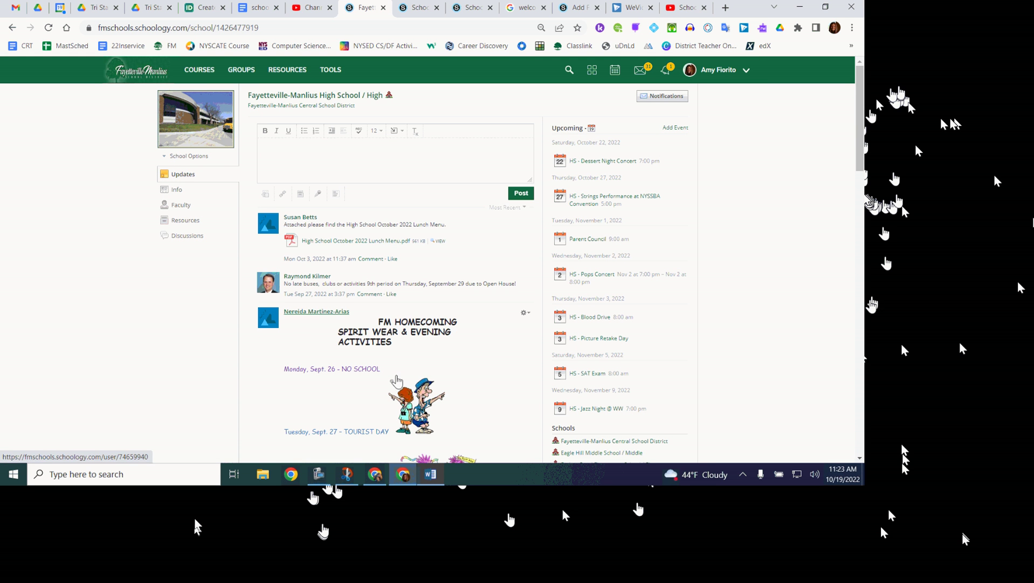
pyautogui.scroll(-4, 397, 385)
pyautogui.scroll(4, 398, 306)
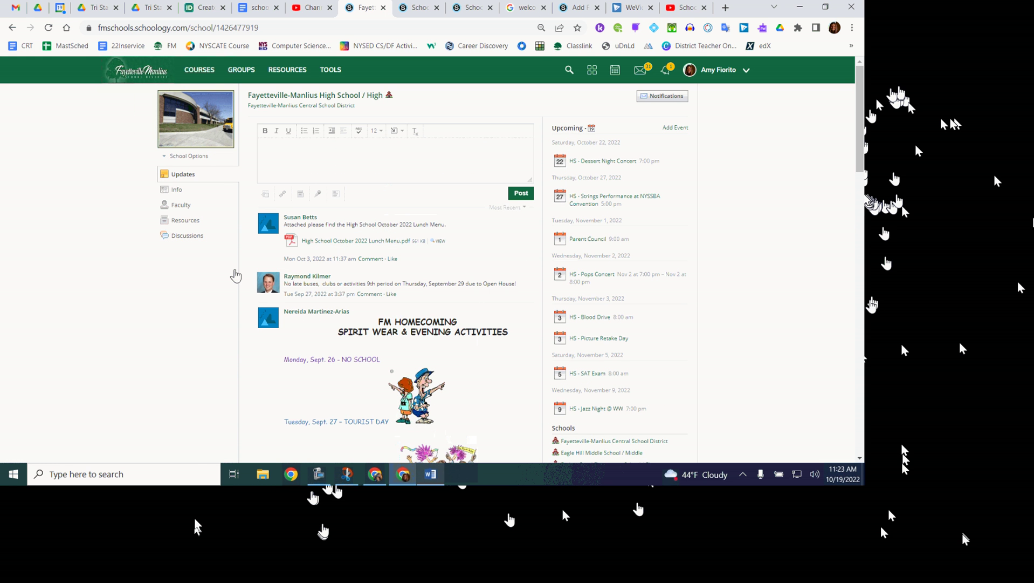
# Open the high school's Resources and look through its shared files and folders.
pyautogui.click(228, 263)
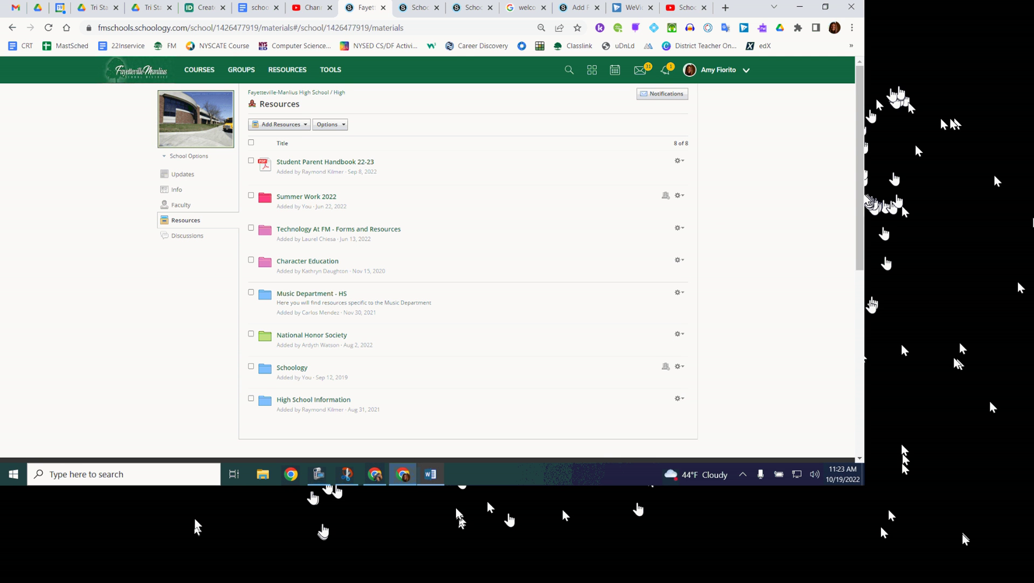
pyautogui.scroll(-5, 428, 257)
pyautogui.scroll(5, 428, 257)
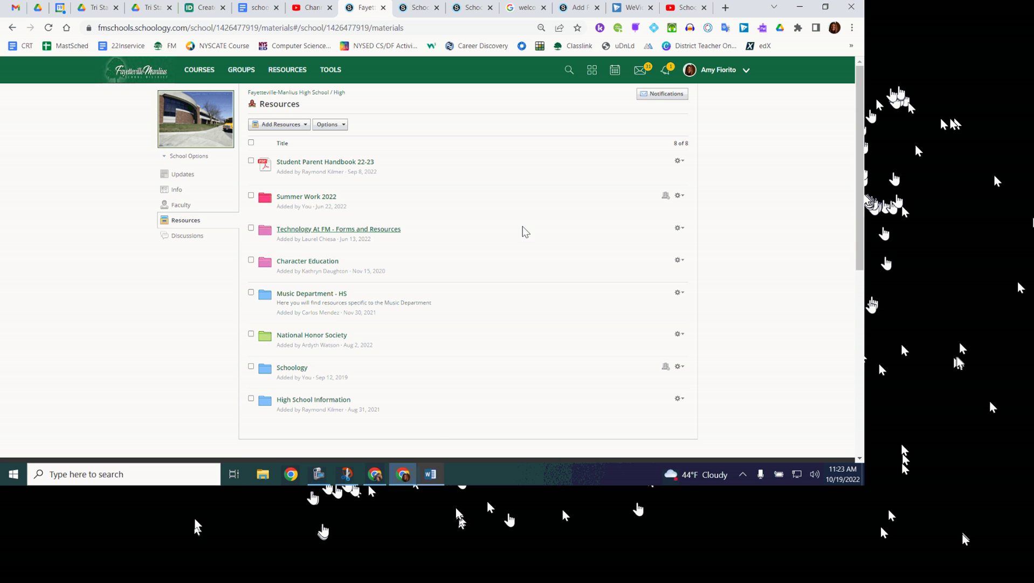
pyautogui.click(746, 70)
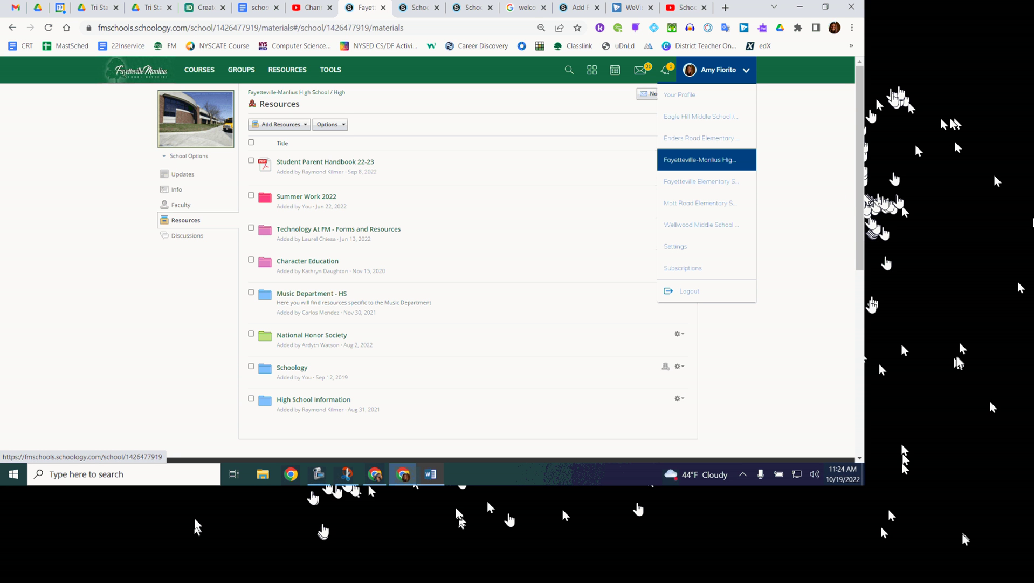
pyautogui.click(163, 319)
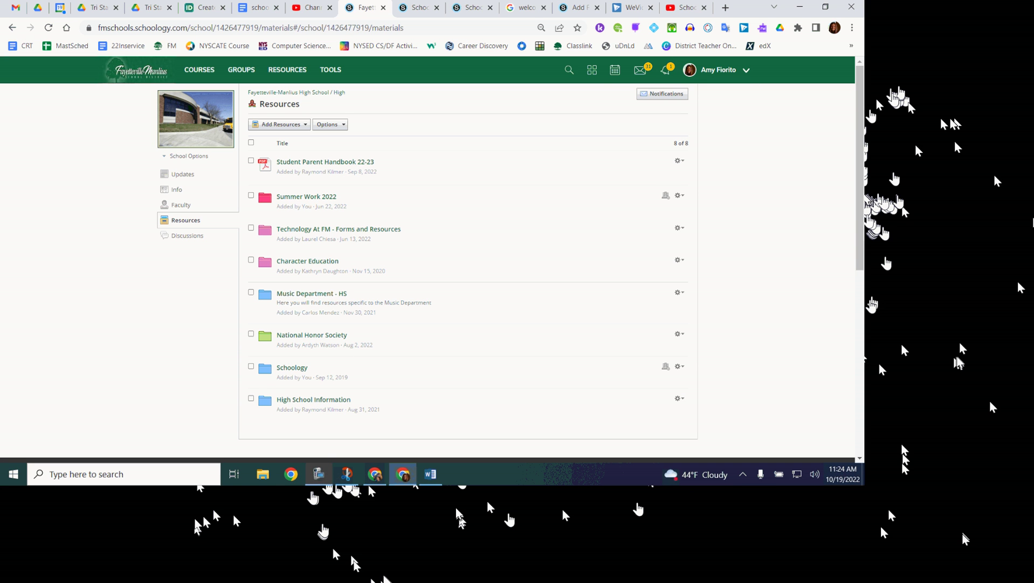
pyautogui.click(319, 474)
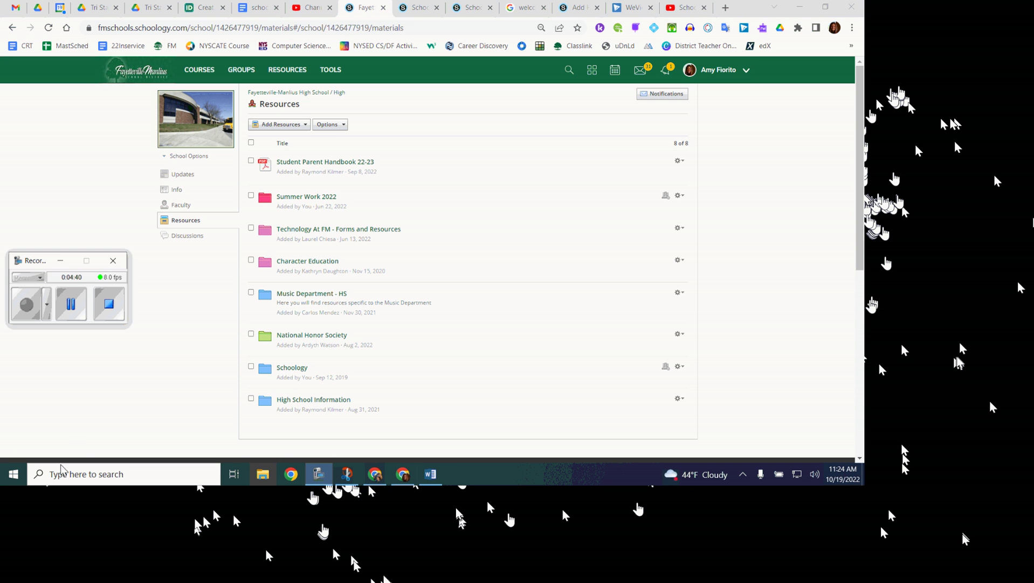